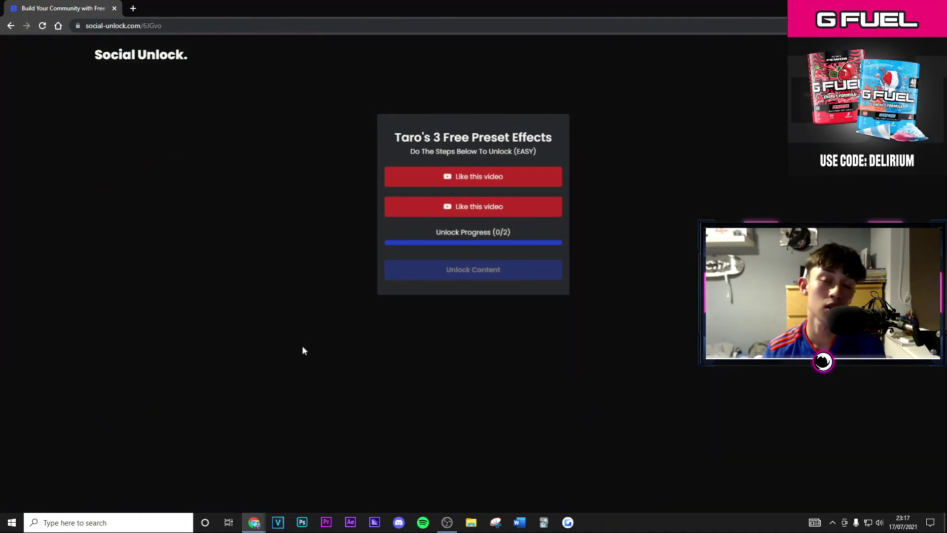
- Like the Flame Glow and Sniper Transition YouTube videos, then close both YouTube tabs
click(469, 180)
key(ctrl+shift+Tab)
click(387, 202)
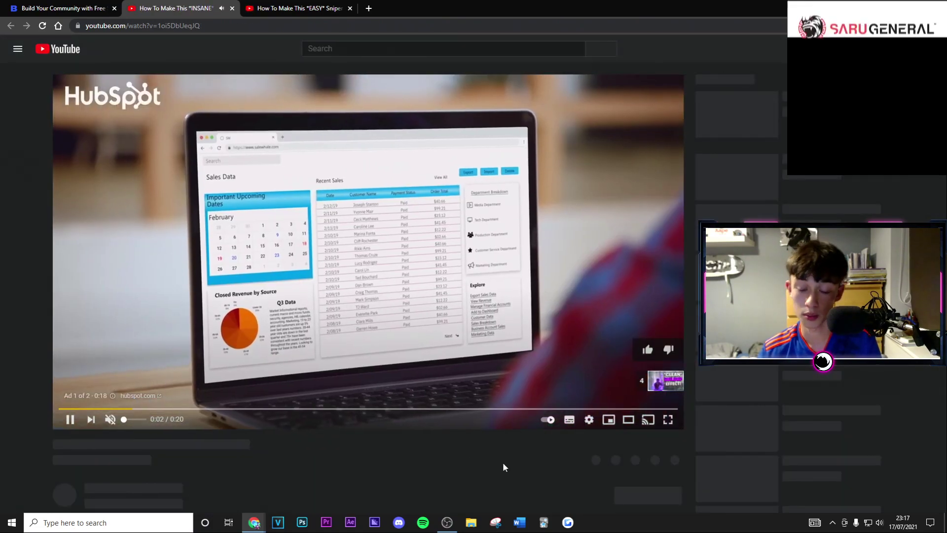
click(463, 473)
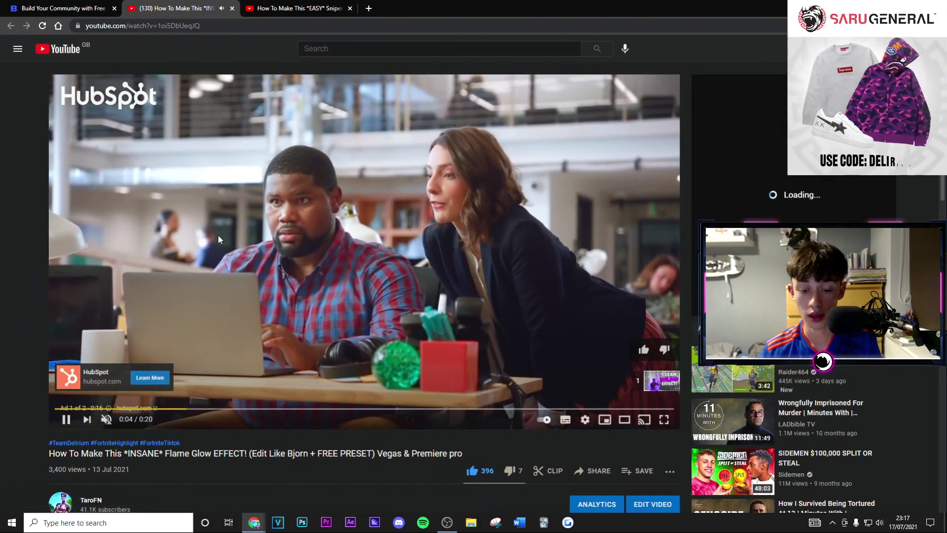
click(341, 9)
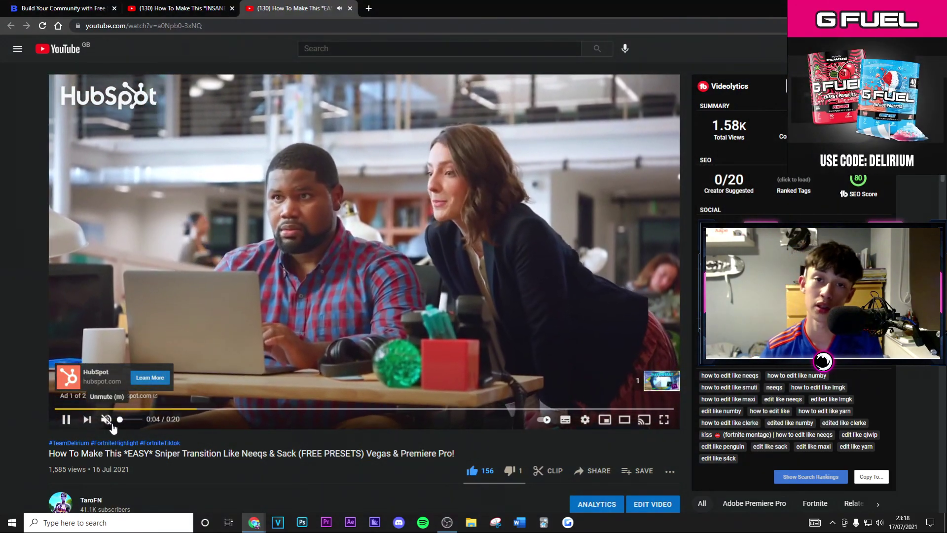
scroll(338, 484, down, 1)
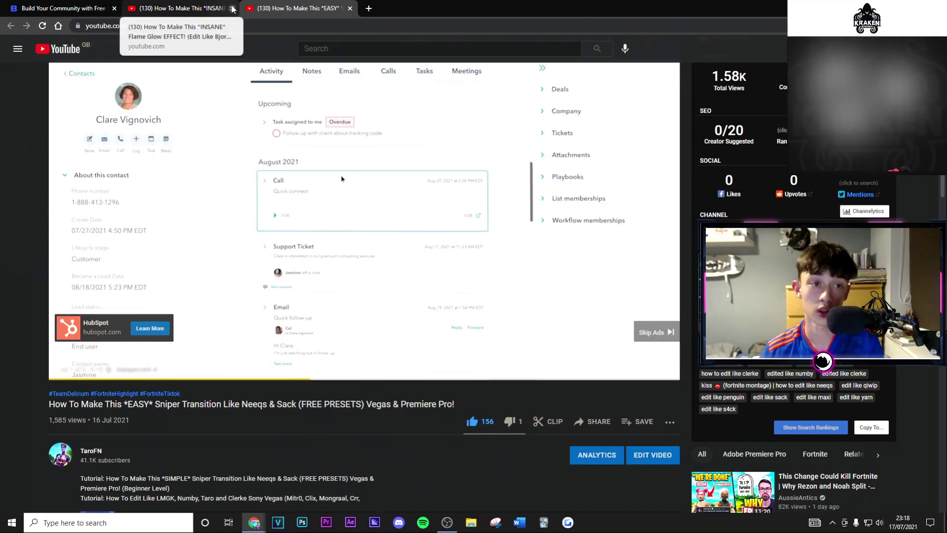
click(233, 9)
click(232, 8)
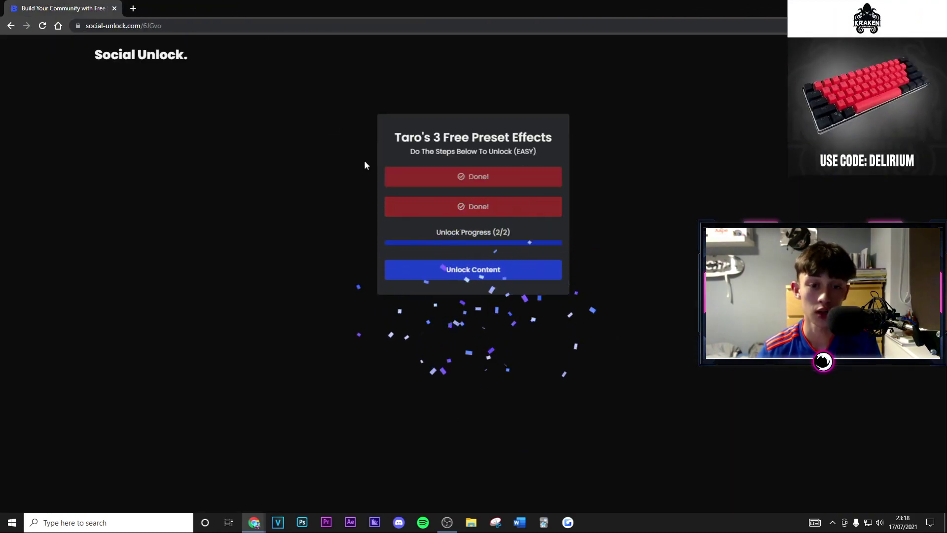
- Unlock the content and browse the Premiere Pro and Vegas Pro preset folders in Google Drive
click(460, 273)
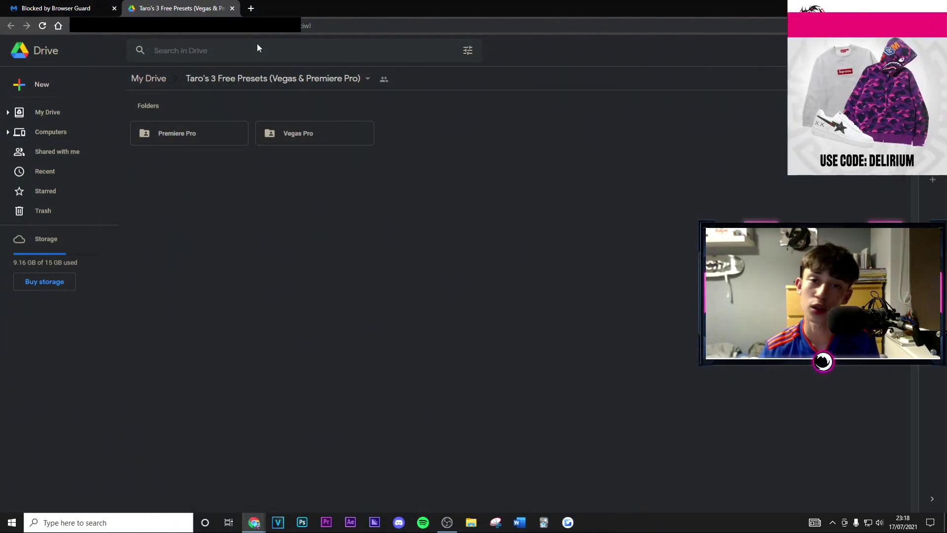
double_click(200, 134)
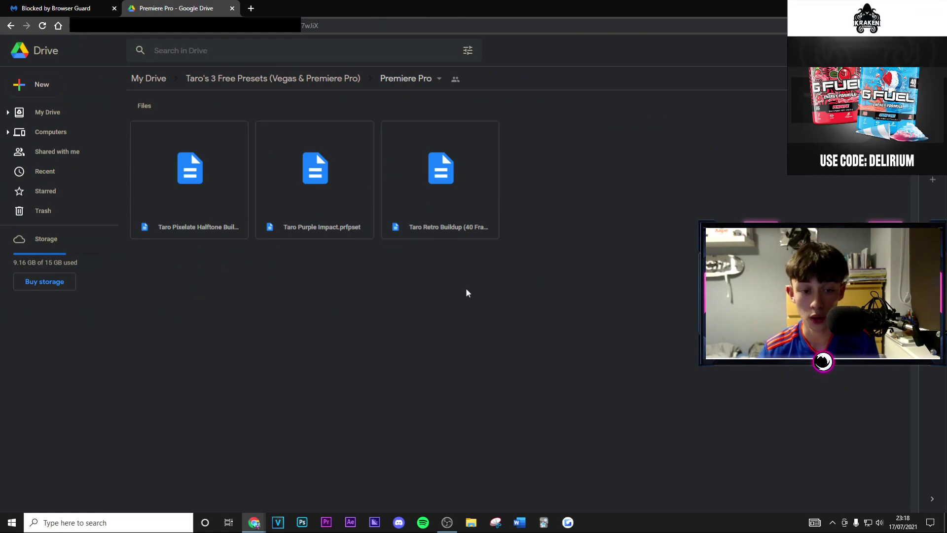
key(alt+Left)
double_click(316, 138)
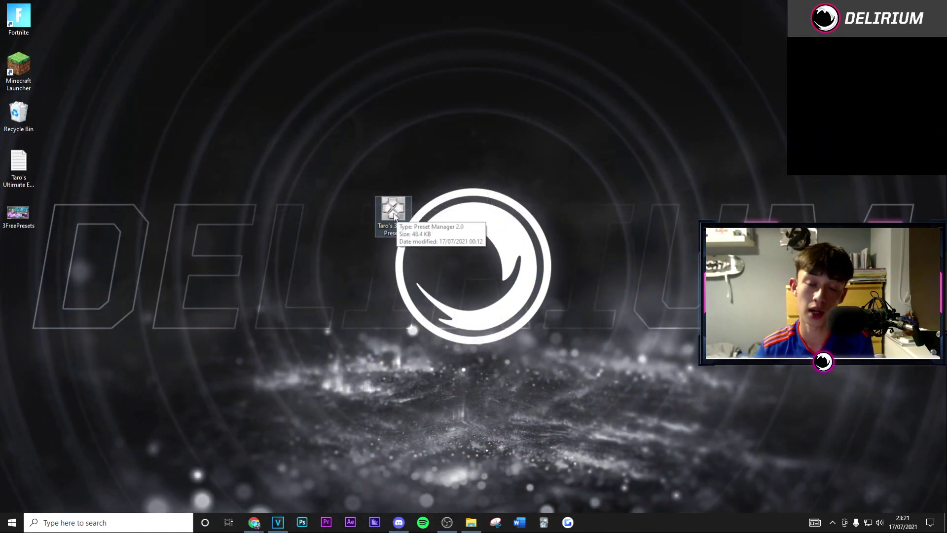
- Import the Taro's 3 Free Presets .sfpreset file and dismiss the overwrite prompt
double_click(395, 216)
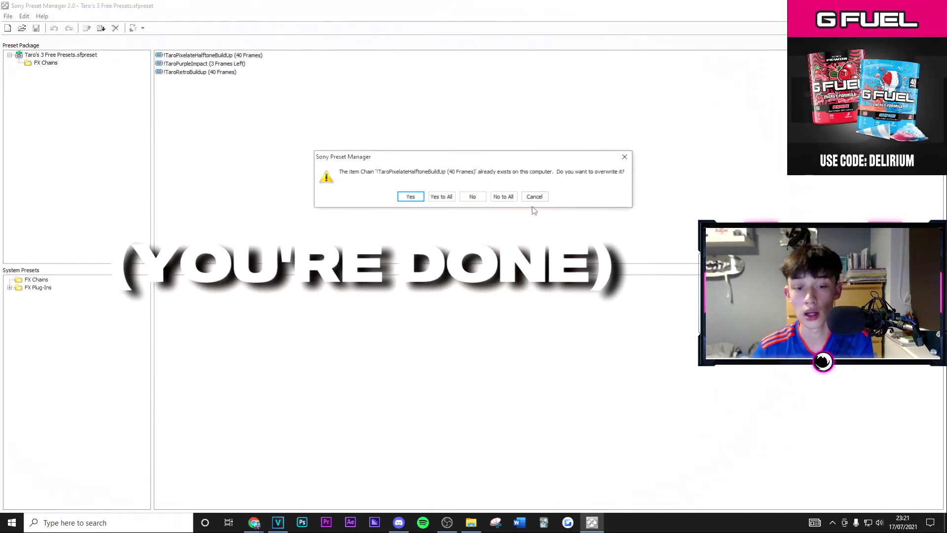
click(625, 156)
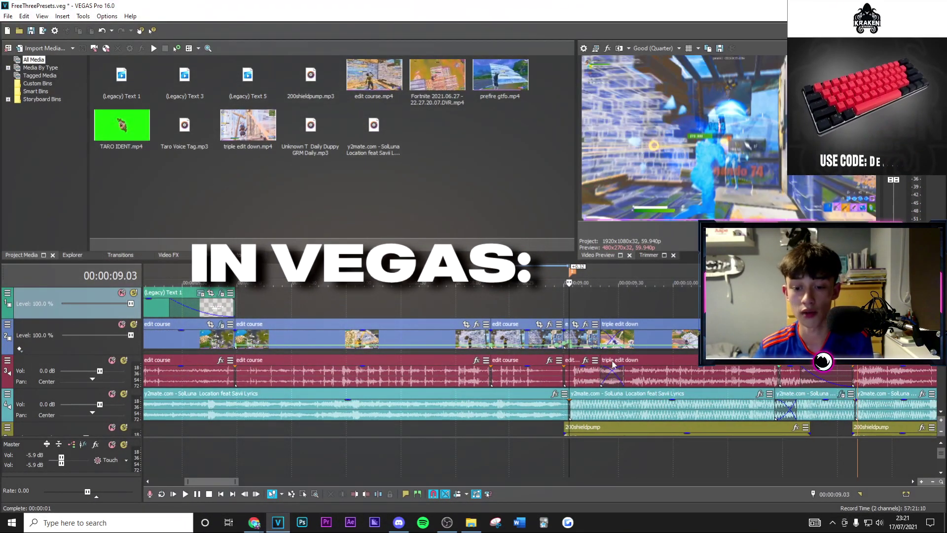
- Zoom the timeline and target the middle edit course clip on track 2 near 9 seconds
click(533, 365)
scroll(557, 365, up, 3)
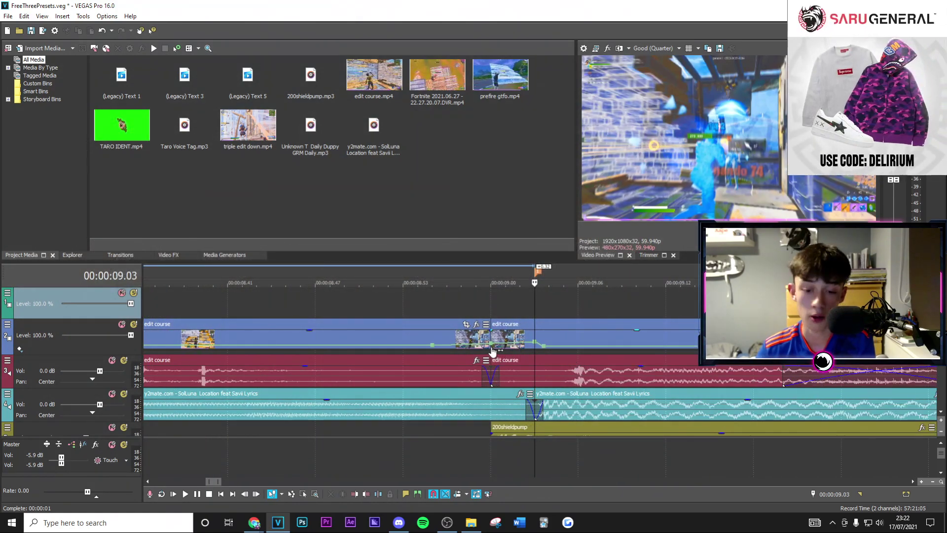
scroll(458, 323, down, 2)
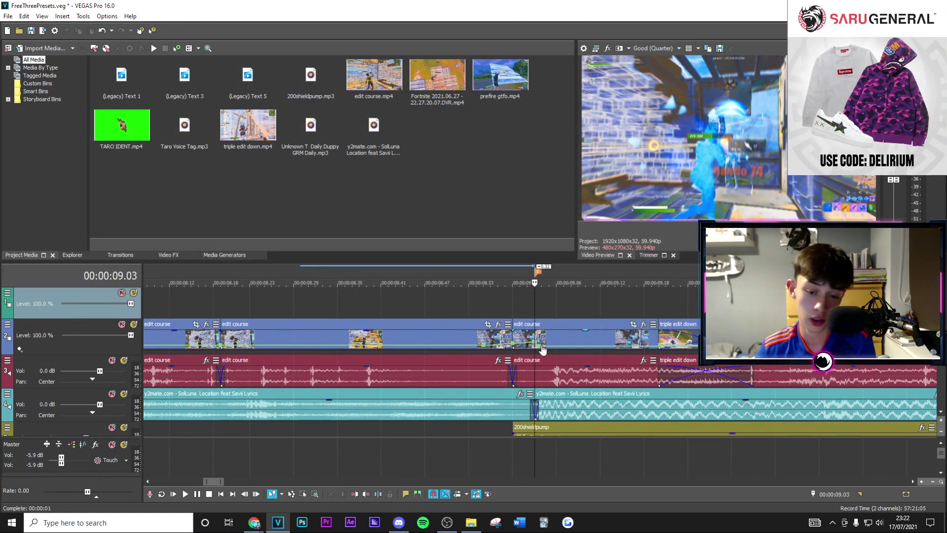
click(469, 340)
click(533, 310)
scroll(530, 349, up, 3)
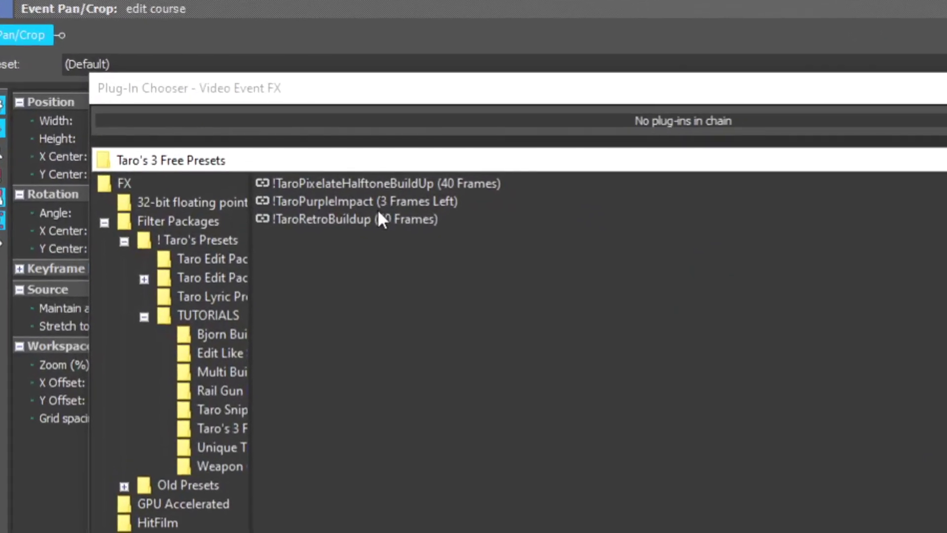
- Add the !TaroPurpleImpact (3 Frames Left) preset to the edit course clip
click(340, 170)
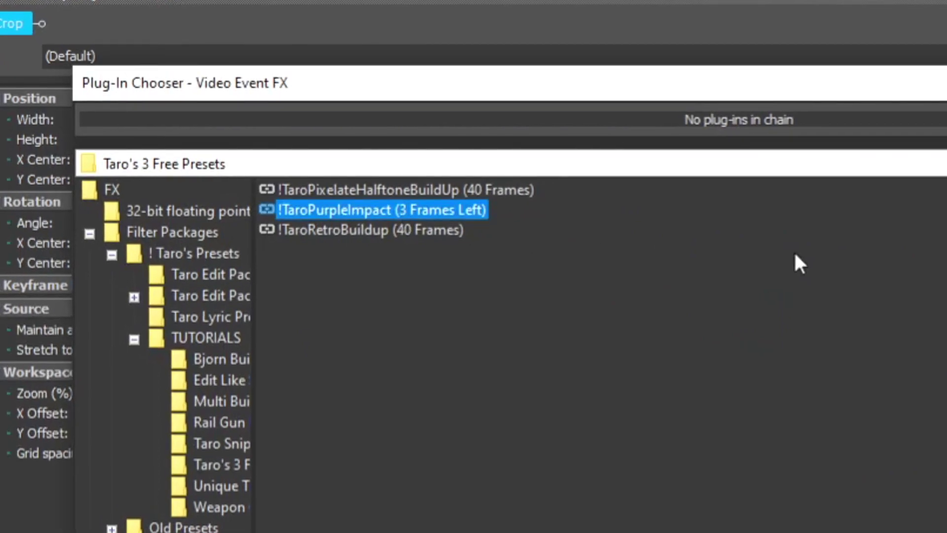
key(Return)
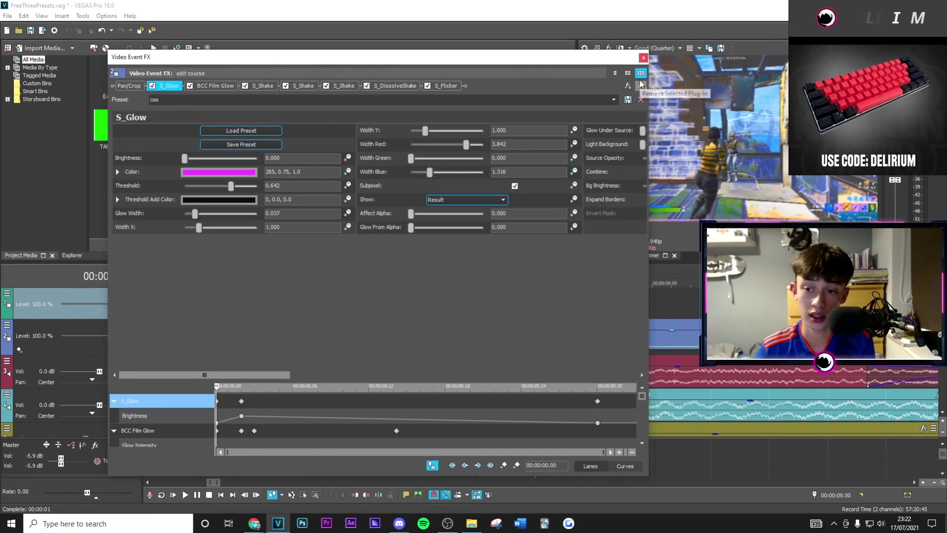
click(643, 58)
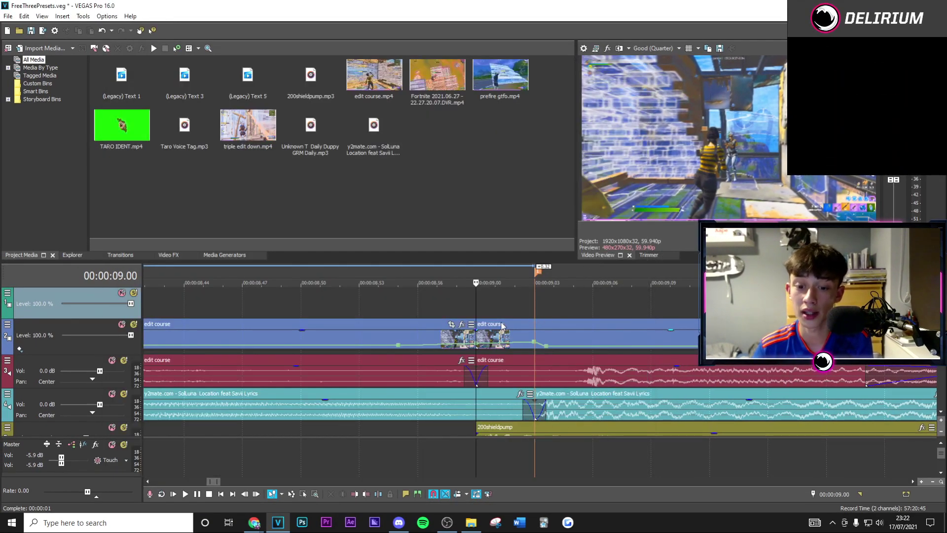
- Play back the clip to preview the purple glow, stopping at 00:00:09.00
key(Right)
key(Right)
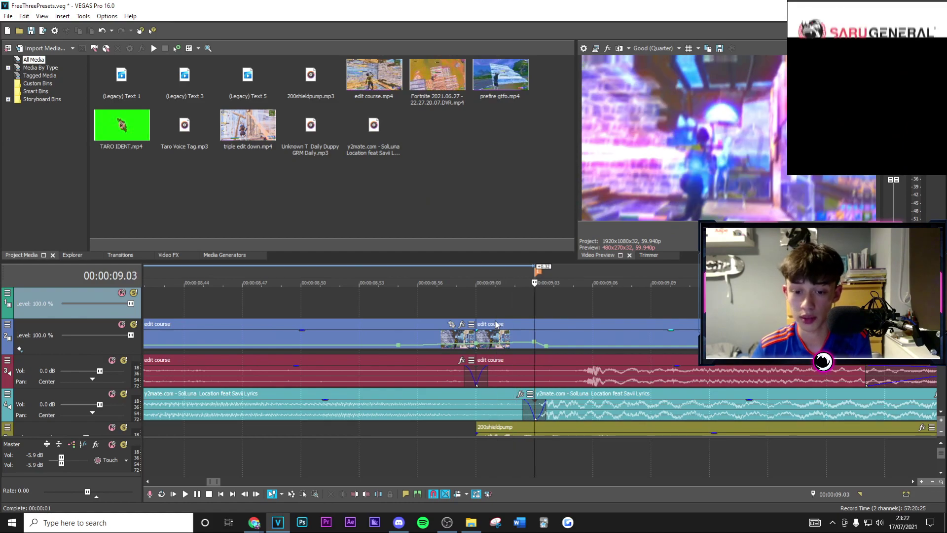
key(space)
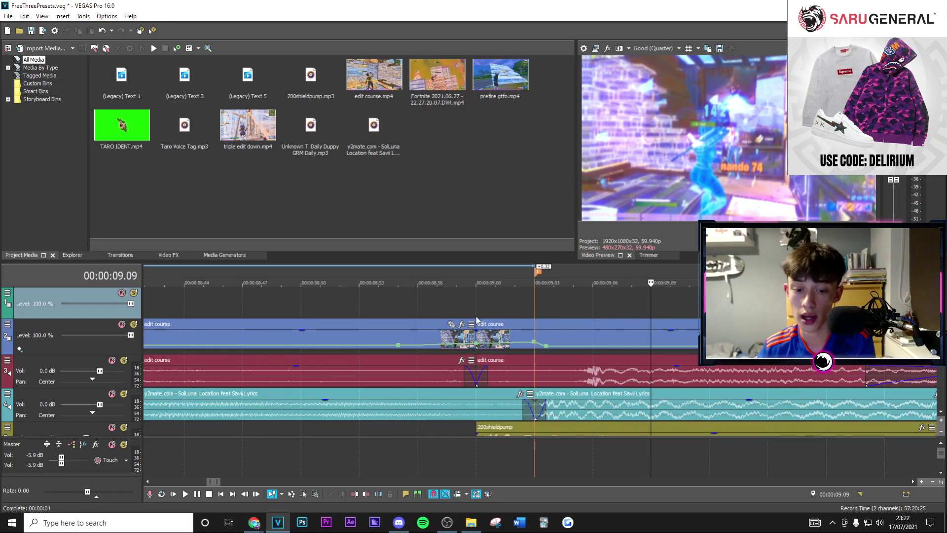
click(477, 320)
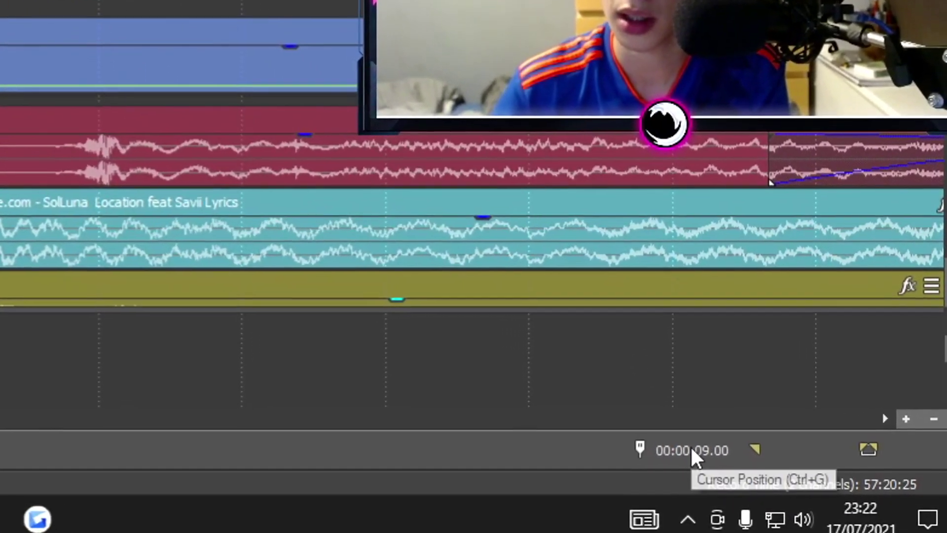
- Move the playhead back 41 frames to 00:00:08.19 and select the earlier edit course clip
click(730, 462)
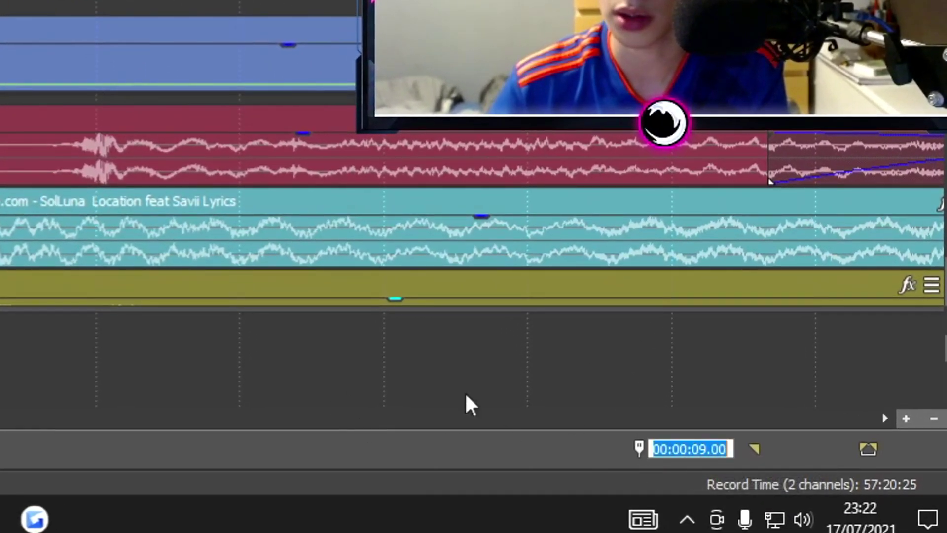
text(-41)
key(Return)
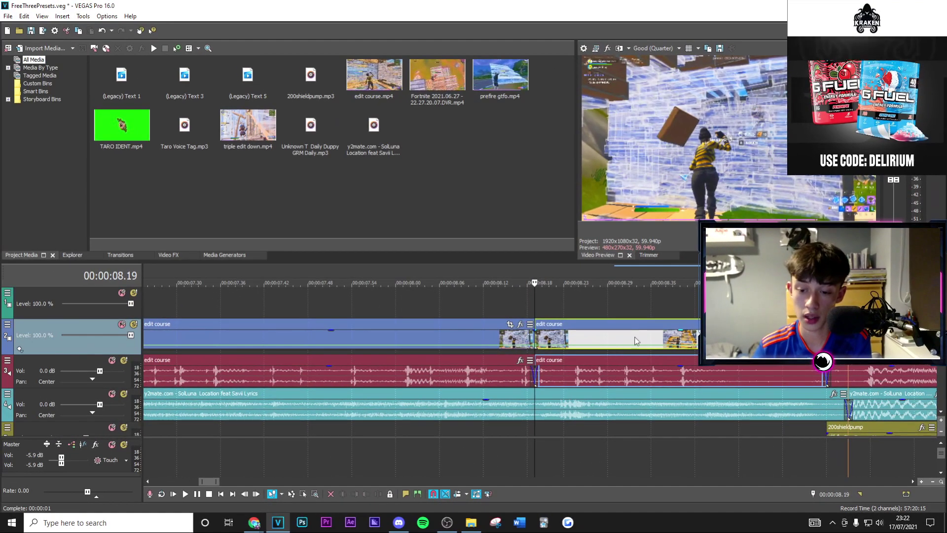
click(691, 326)
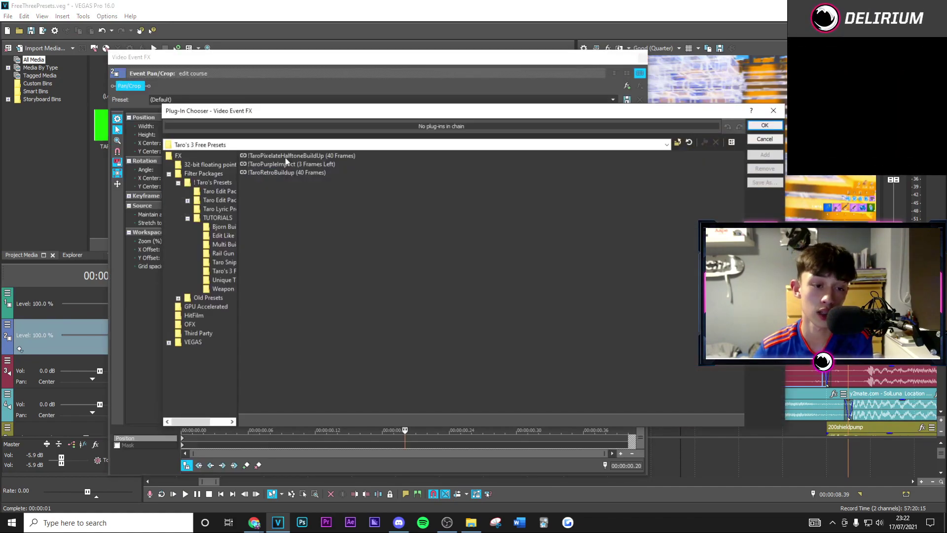
- Apply the !TaroPixelateHalftoneBuildUp preset to that clip and play it back
click(764, 125)
click(641, 57)
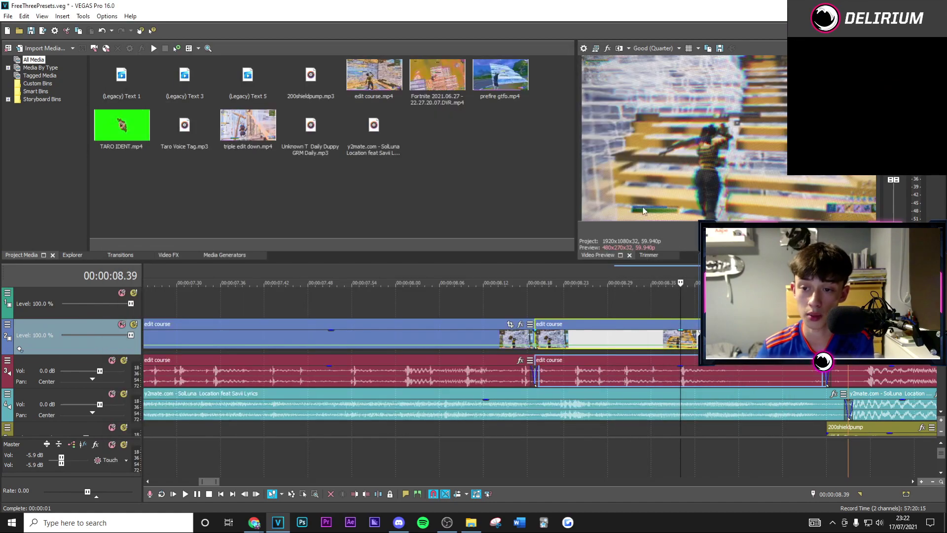
click(573, 319)
key(space)
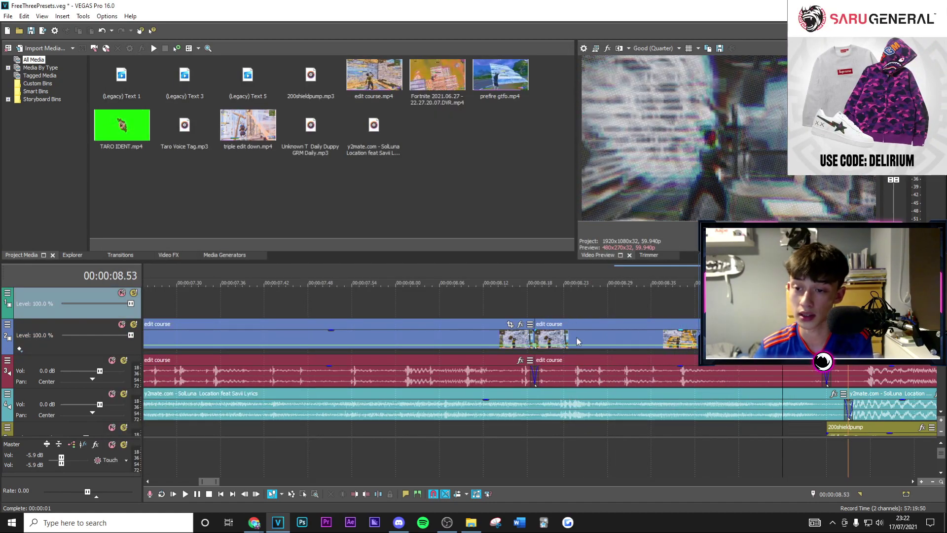
key(space)
- Split the SolLuna music clip on track 4 at 00:00:08.23
click(573, 409)
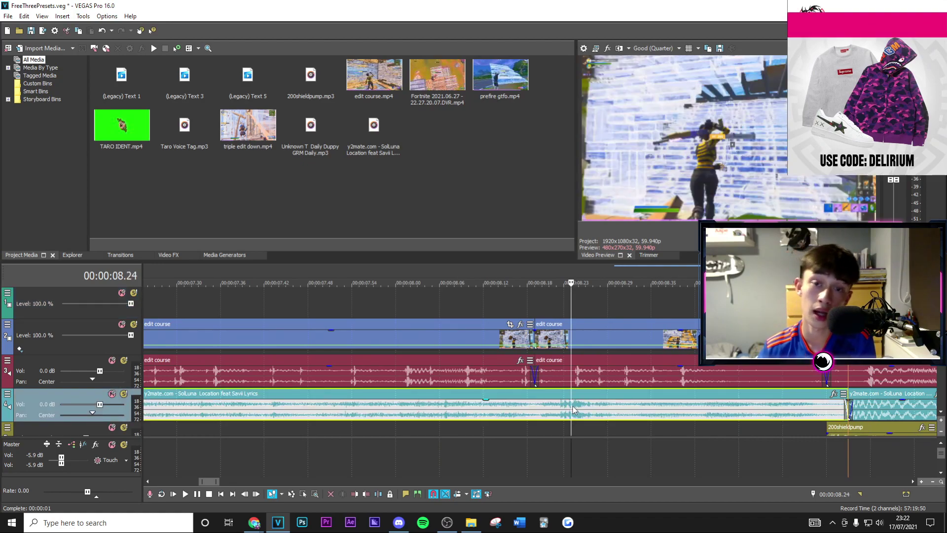
click(564, 404)
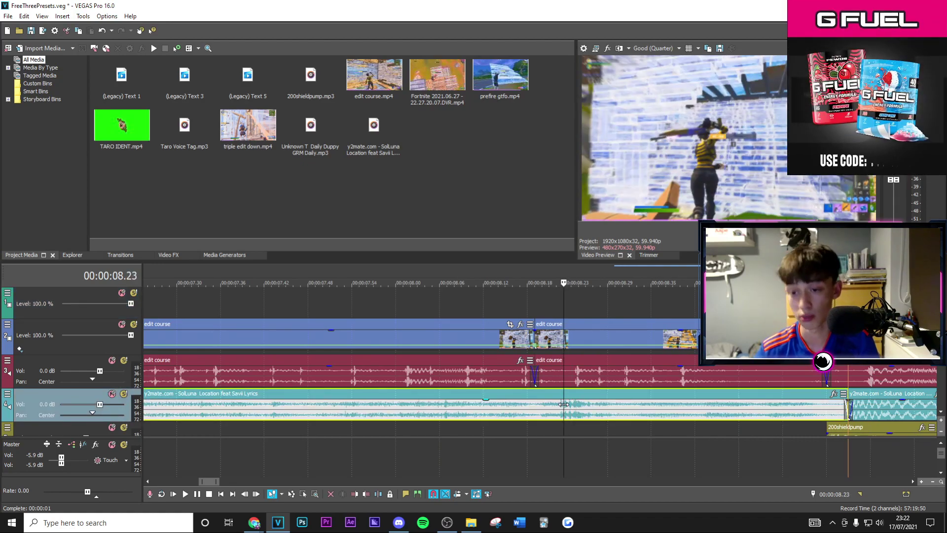
key(s)
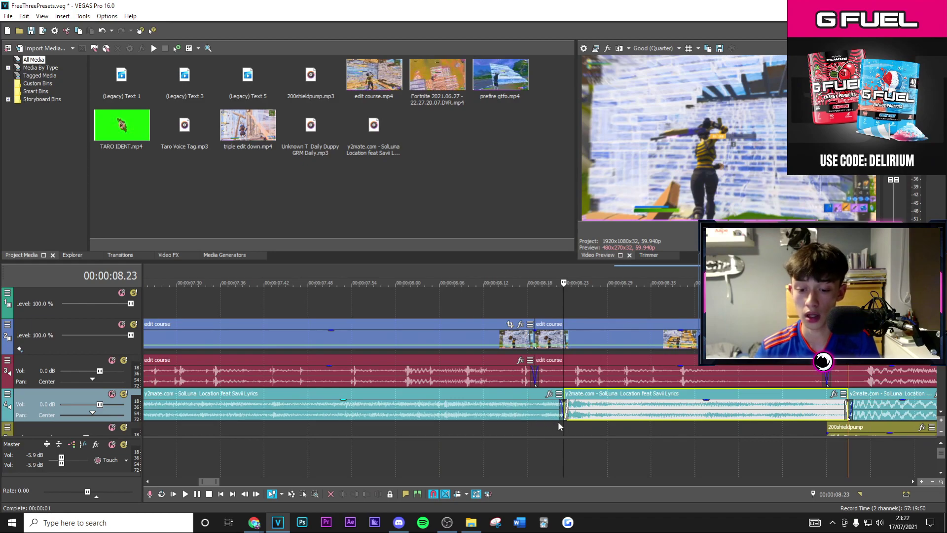
- Add a Reverb effect using the 'echo' preset to the SolLuna song event
click(820, 410)
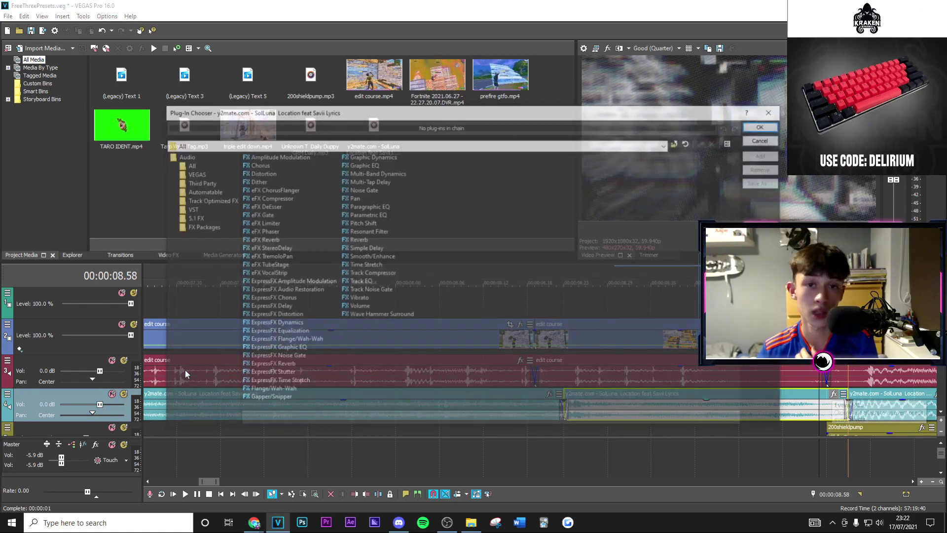
double_click(365, 239)
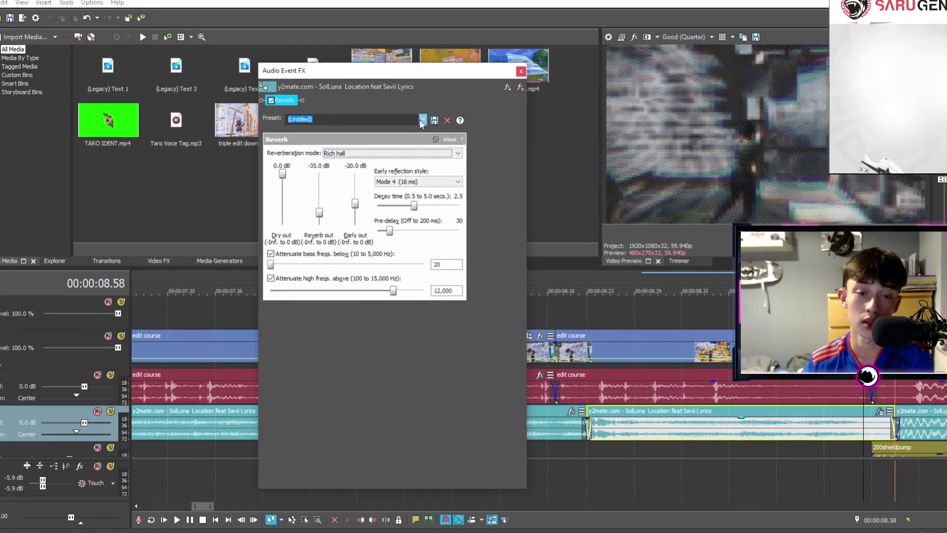
click(413, 124)
click(294, 227)
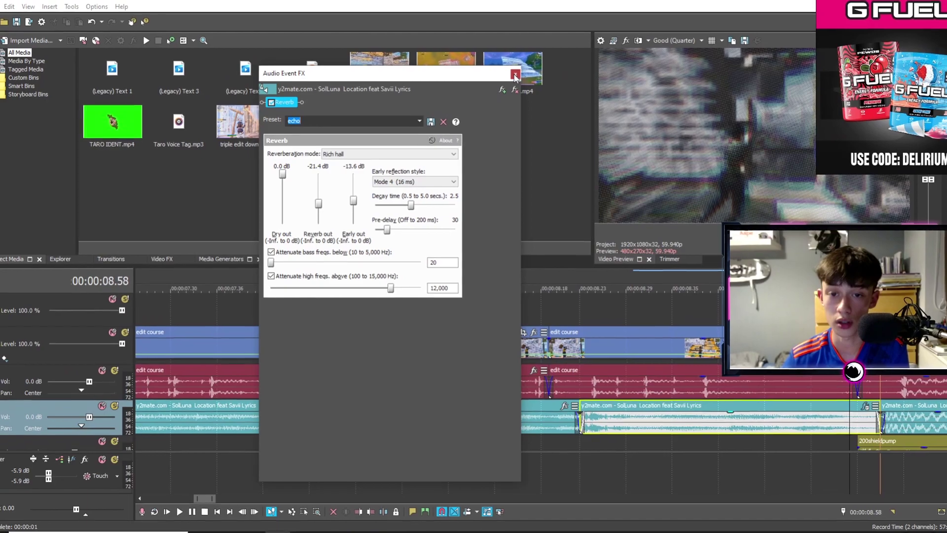
key(Escape)
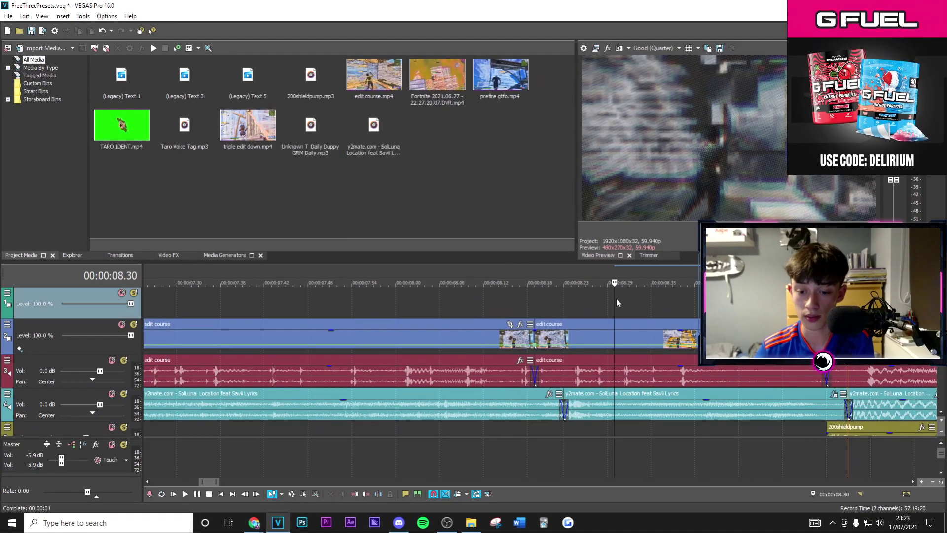
scroll(617, 299, down, 3)
scroll(610, 302, up, 4)
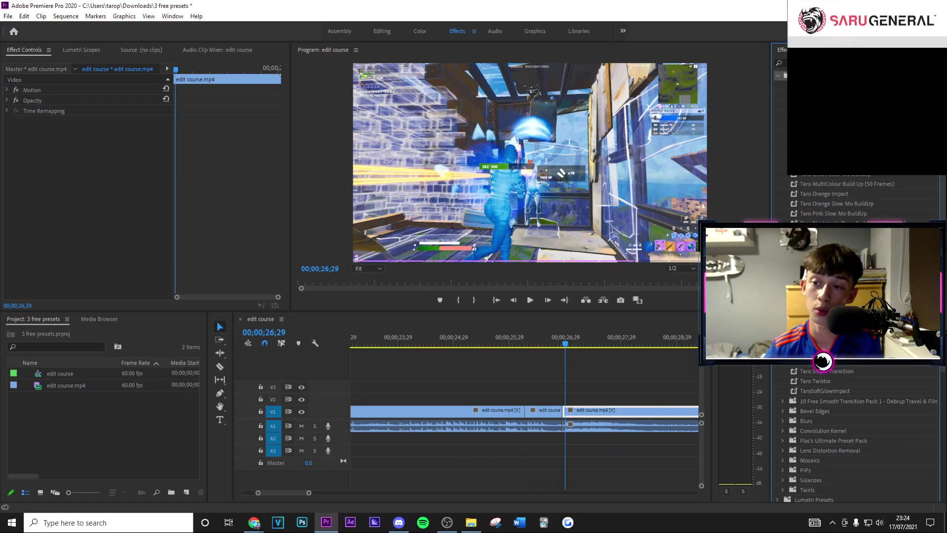
- Find the cut at 26;27 and step back 40 frames to 26;07
key(ctrl+m)
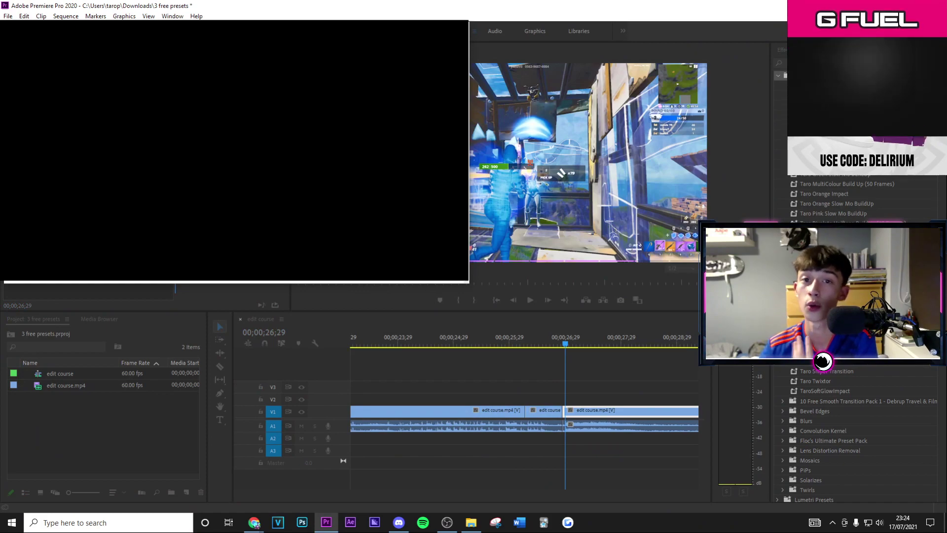
key(Escape)
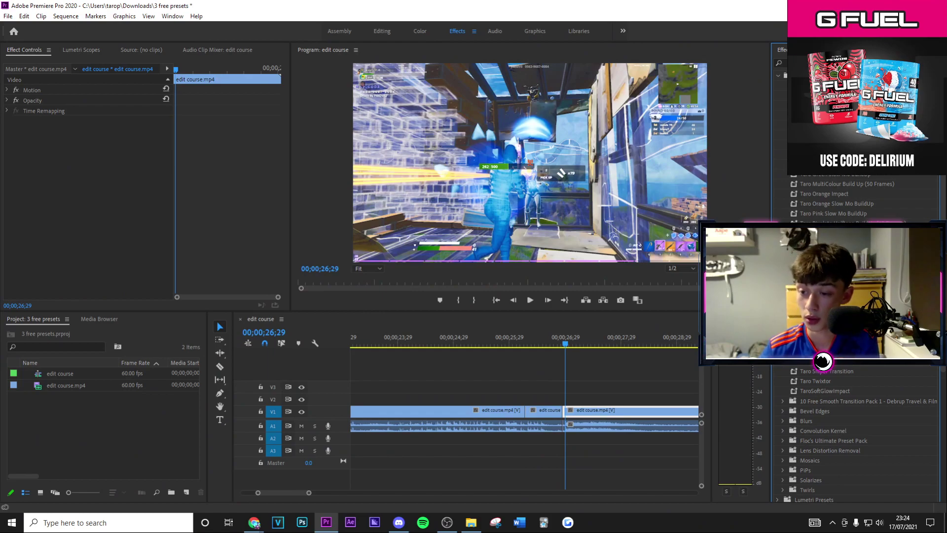
mouse_move(565, 346)
mouse_down()
mouse_move(554, 345)
mouse_move(563, 346)
mouse_up()
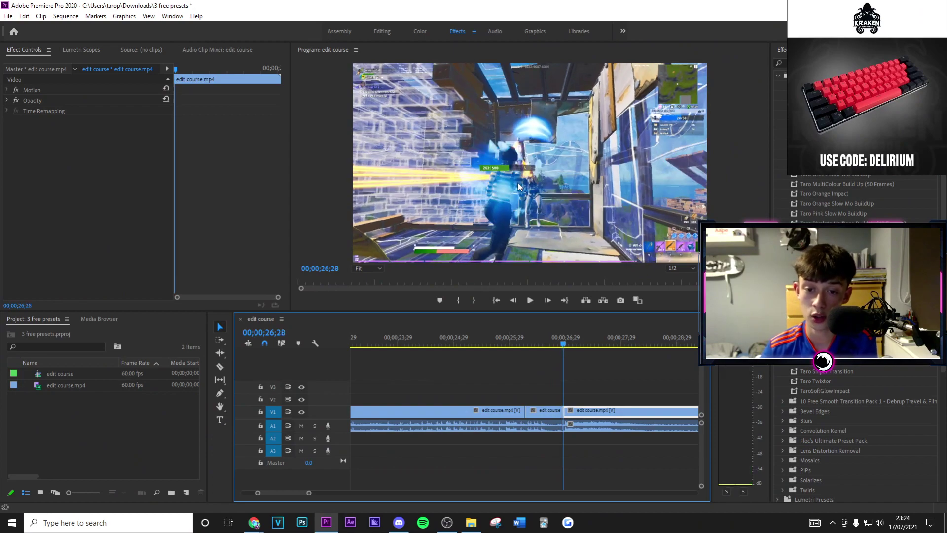
key(Right)
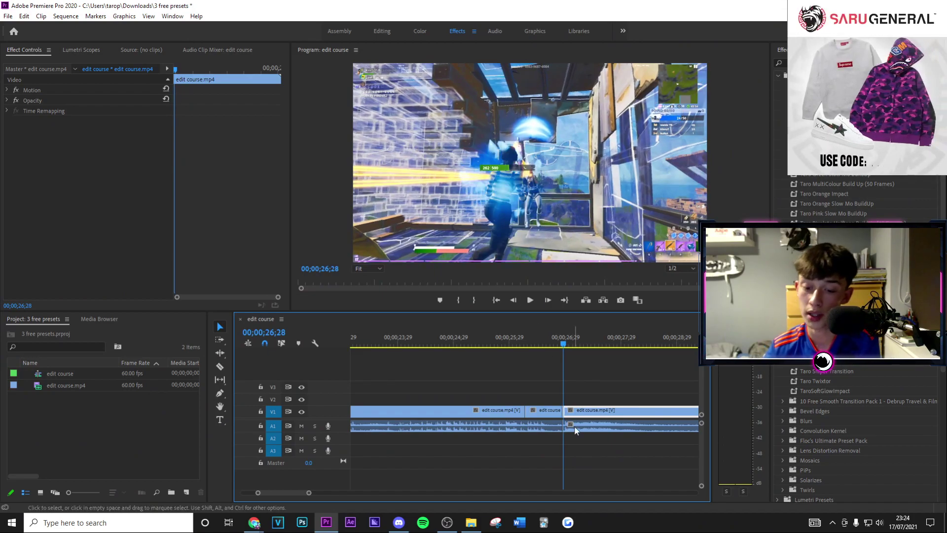
key(Left)
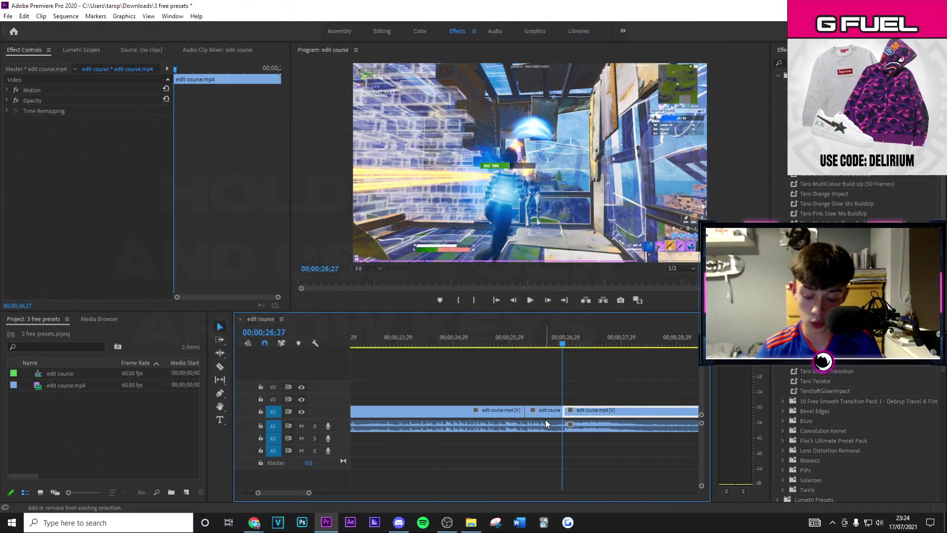
key(shift)
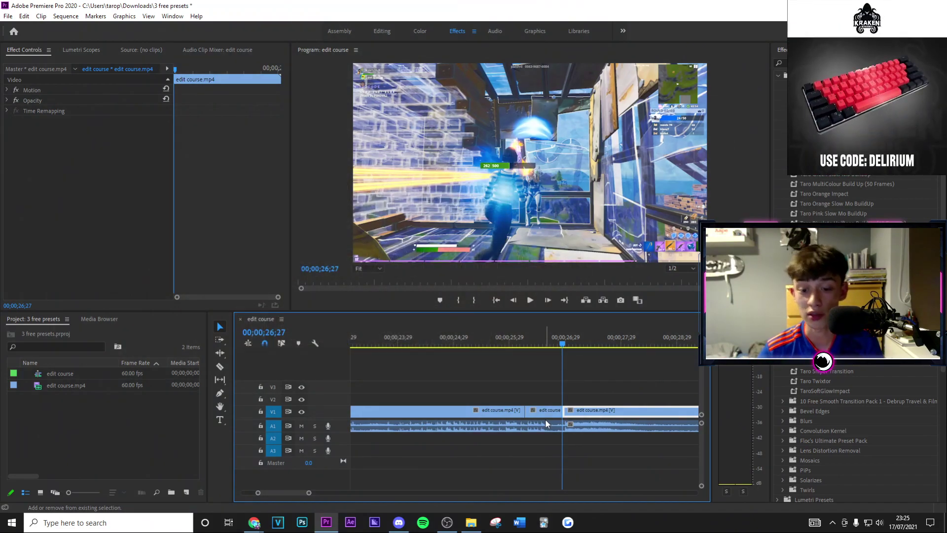
key(Left)
key(Left)
key(Left)
key(Left)
key(Left)
key(Left)
key(Left)
key(Left)
key(Left)
key(Left)
key(Left)
key(Left)
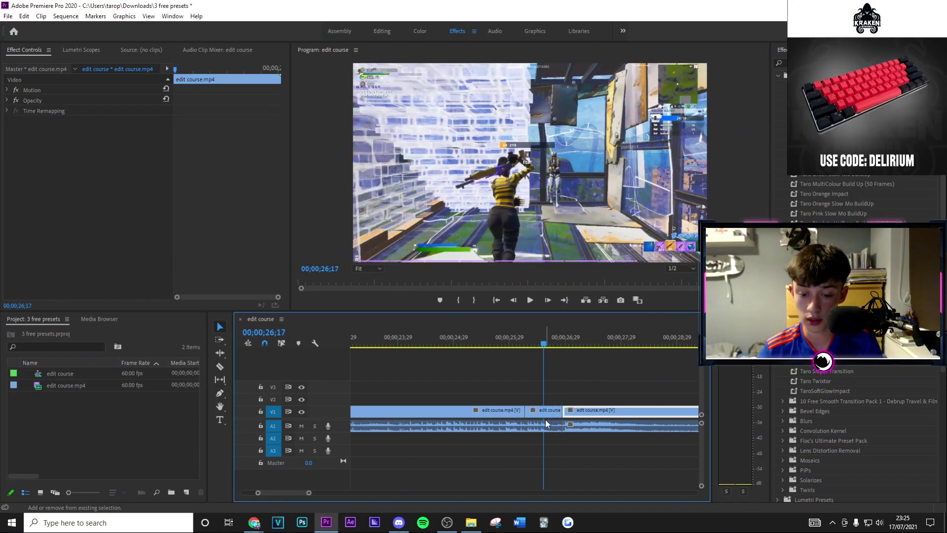
key(Left)
key(Left)
key(Left)
key(Left)
key(Left)
key(Left)
key(Left)
key(Left)
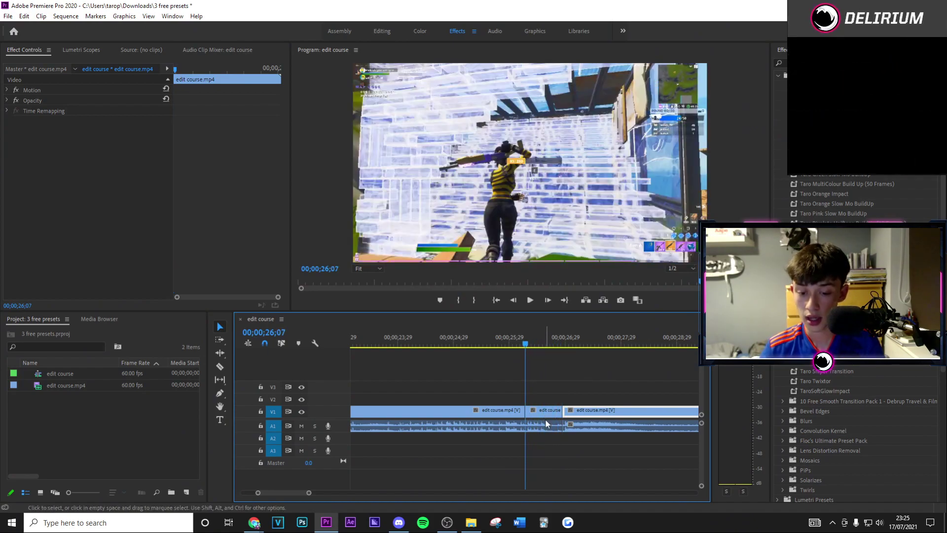
scroll(588, 412, up, 2)
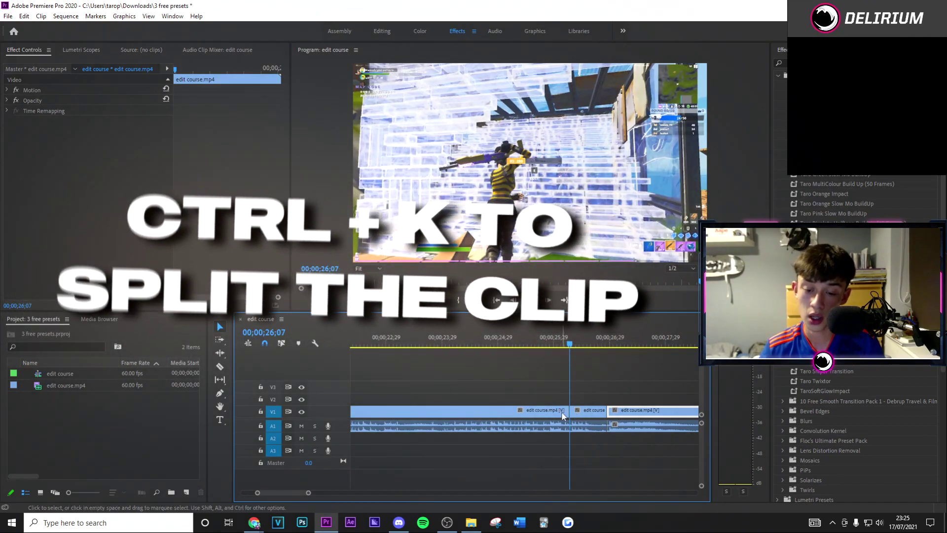
- Drop the Taro Purple Impact preset on the V1 clip after the 26;27 cut and preview at 27;00
click(600, 412)
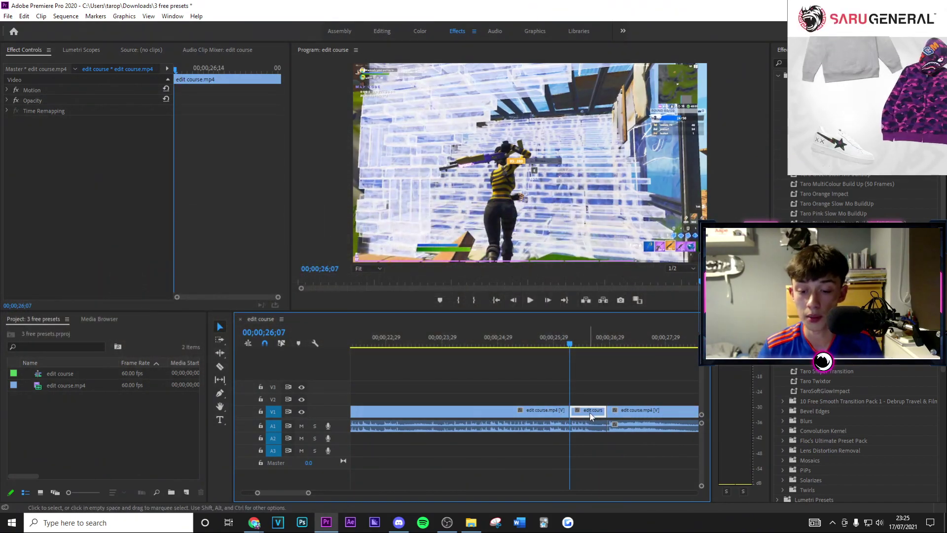
drag(570, 345, 606, 345)
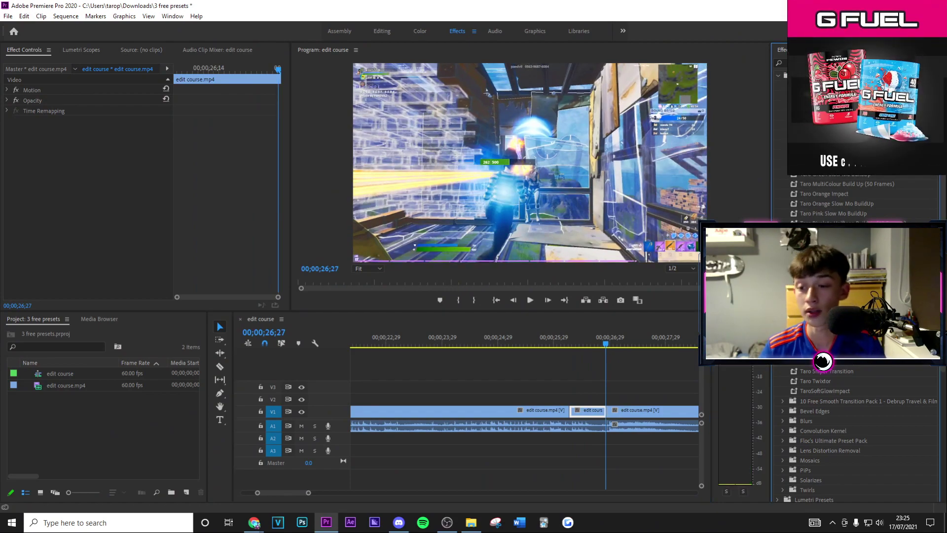
drag(618, 411, 615, 407)
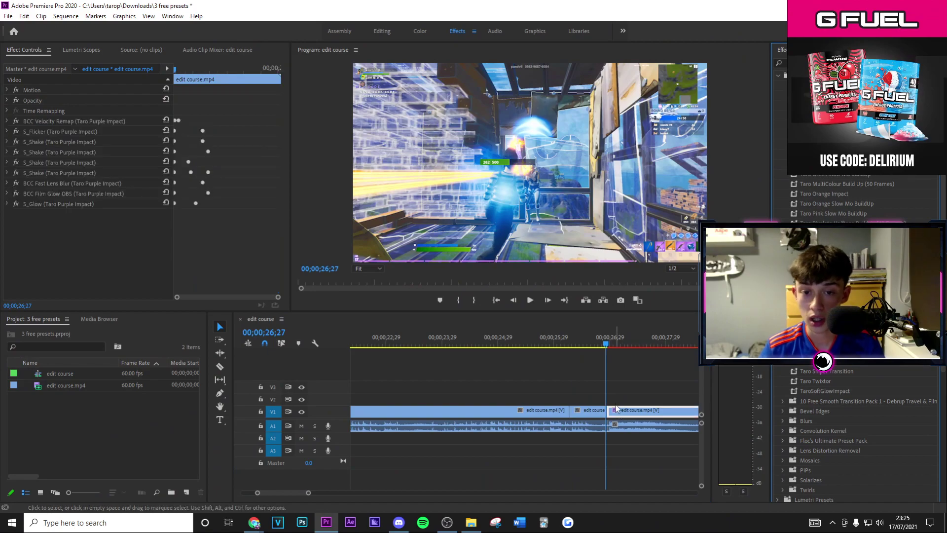
drag(603, 345, 611, 348)
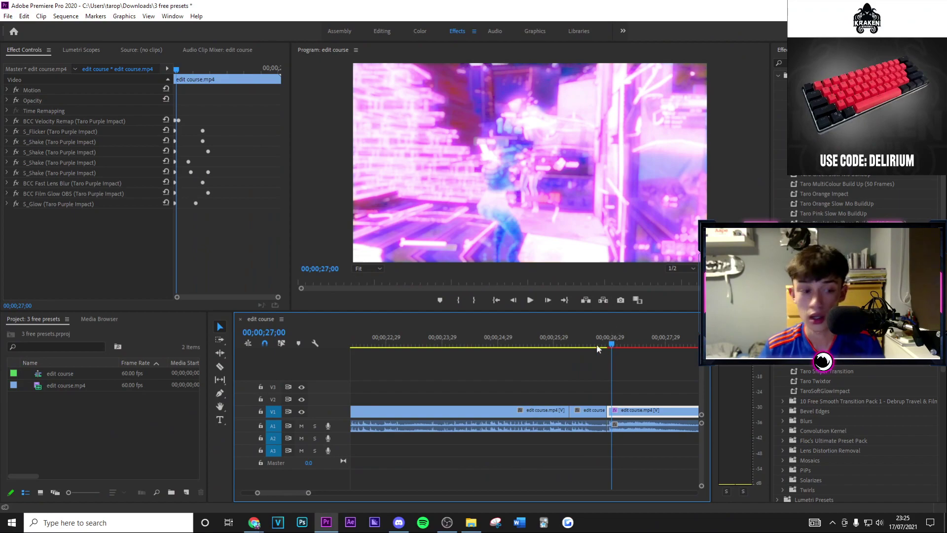
- Switch the S_Glow colour to yellow, then scrub back to 26;22
click(7, 204)
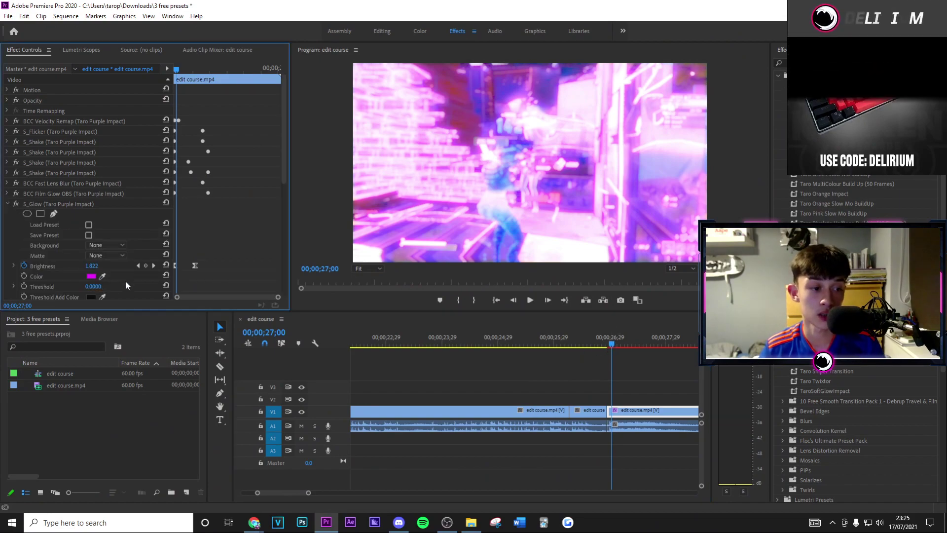
click(90, 276)
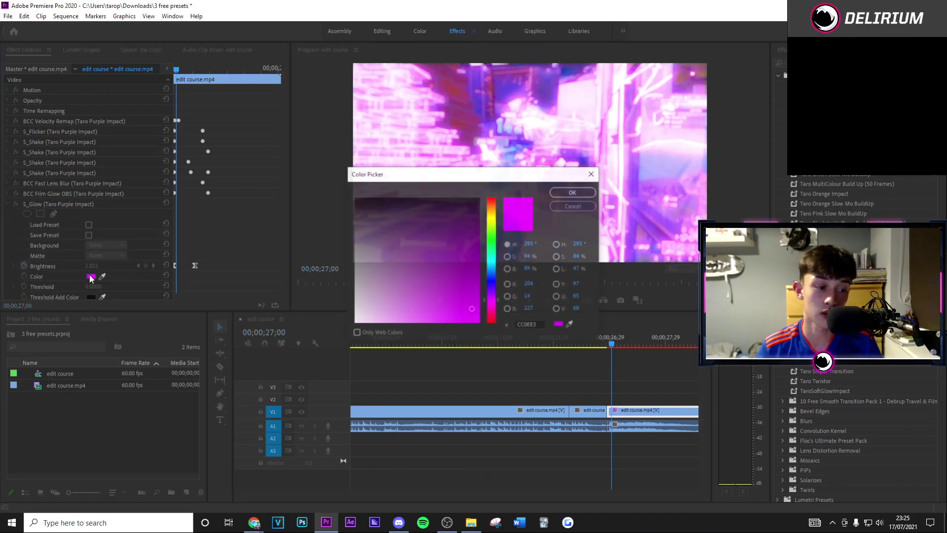
click(493, 218)
click(573, 192)
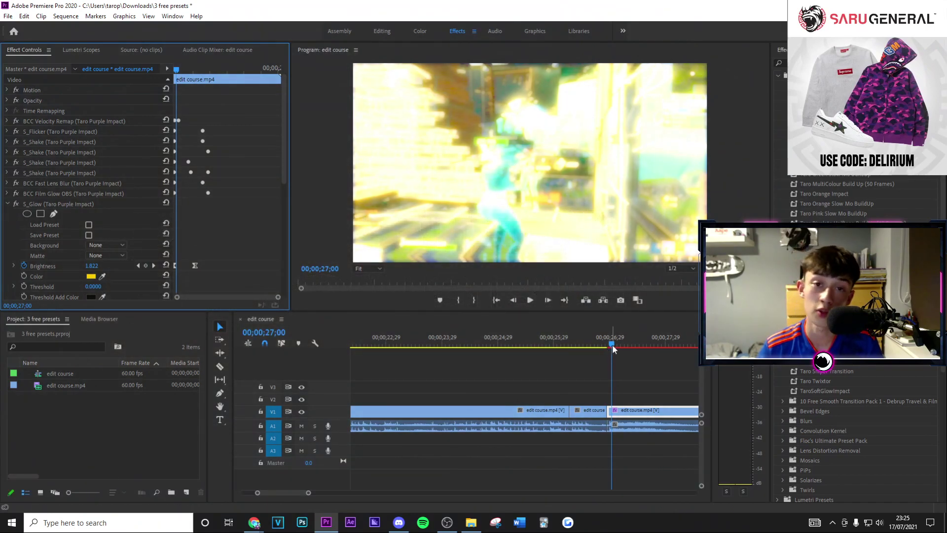
drag(614, 349, 597, 349)
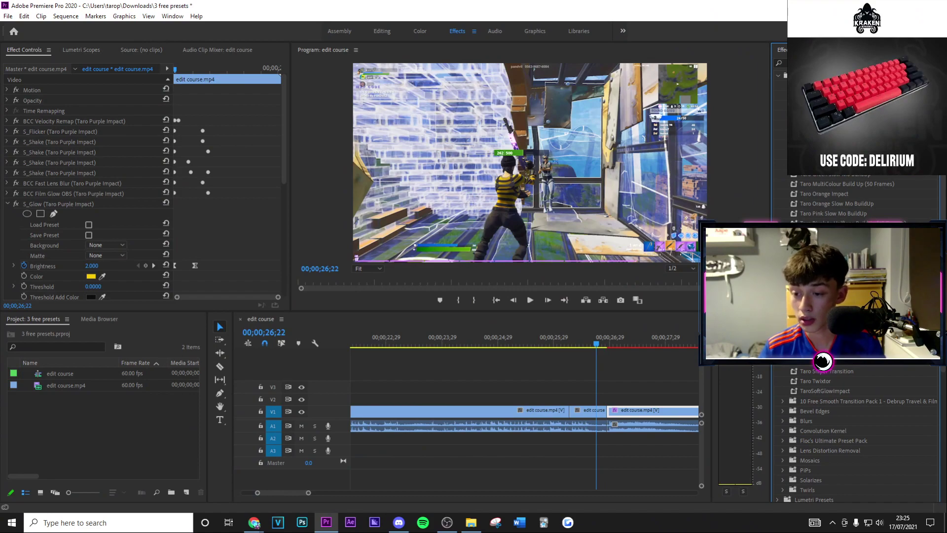
- Apply Taro Retro Buildup (40 Frames) to the short V1 clip and preview the buildup from 26;13
drag(582, 410, 585, 411)
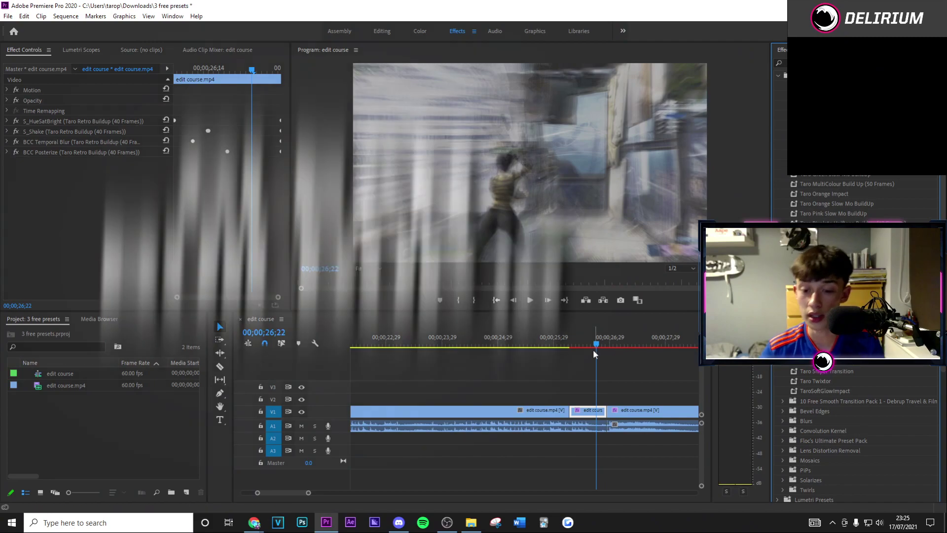
drag(598, 344, 582, 347)
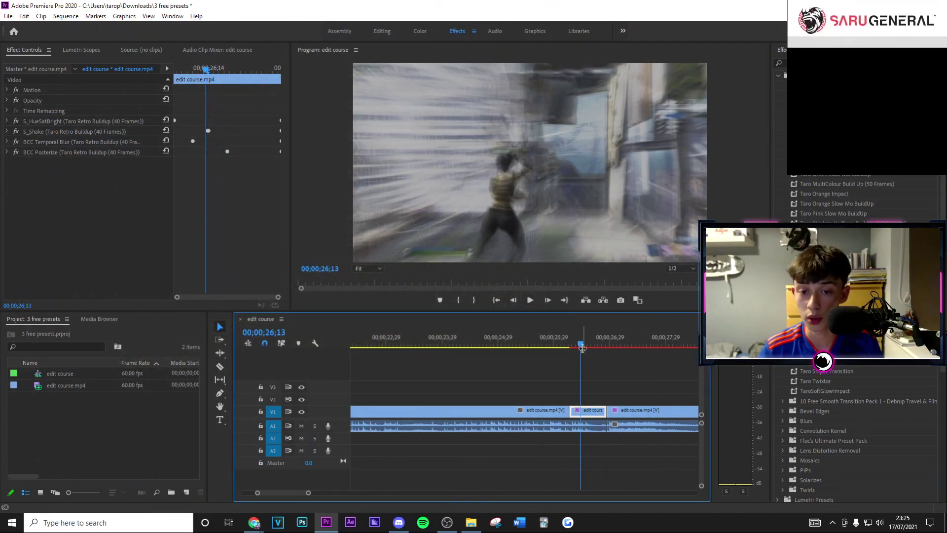
key(Right)
key(Right)
key(Right)
key(Right)
key(Right)
key(Right)
key(Right)
key(Right)
key(Right)
key(Right)
key(Right)
key(Right)
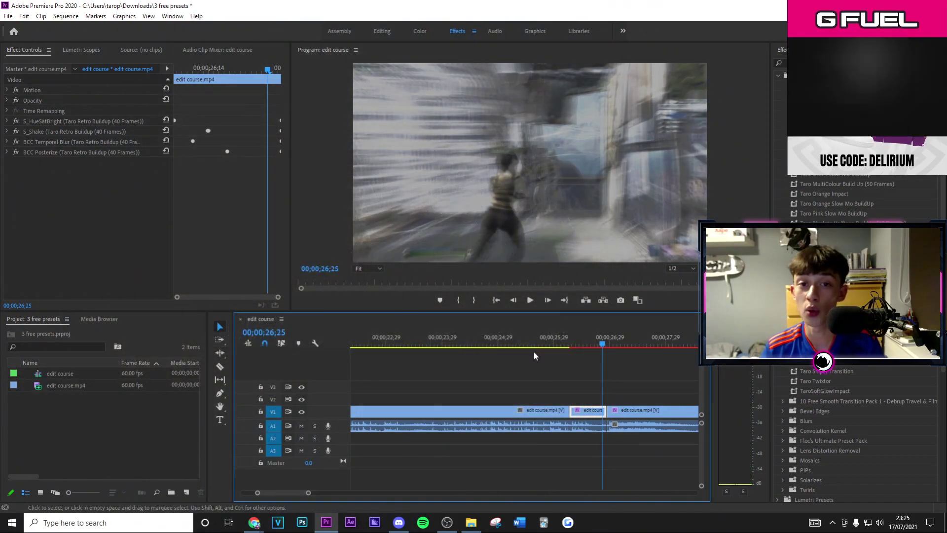
key(alt+Tab)
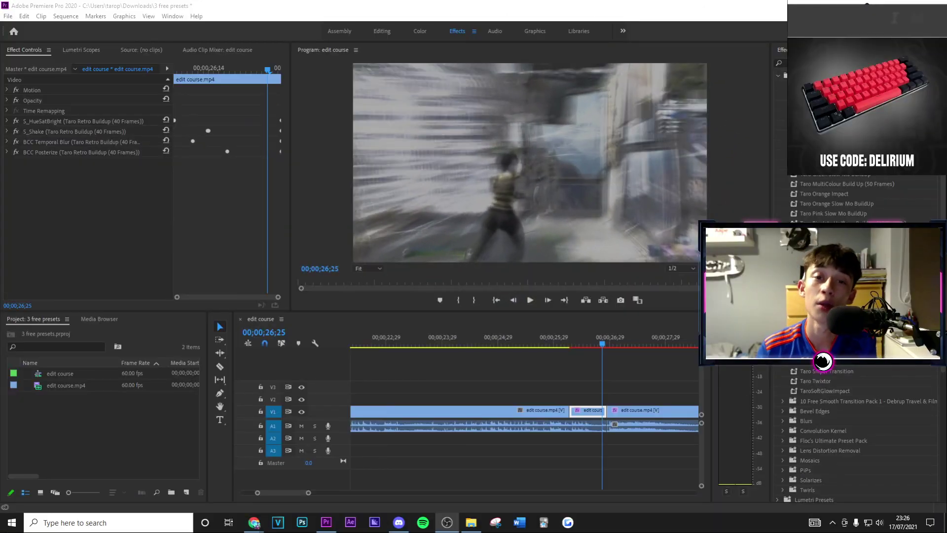